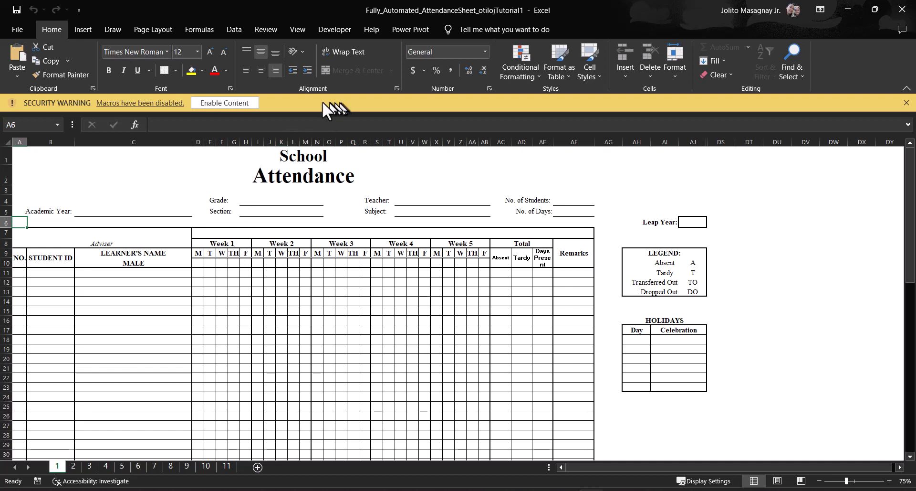
Step: Enable the workbook's macros and fill in academic year 2023 - 2024, grade Six and section Charity on sheet 1
{"action": "left_click", "coordinate": [233, 105]}
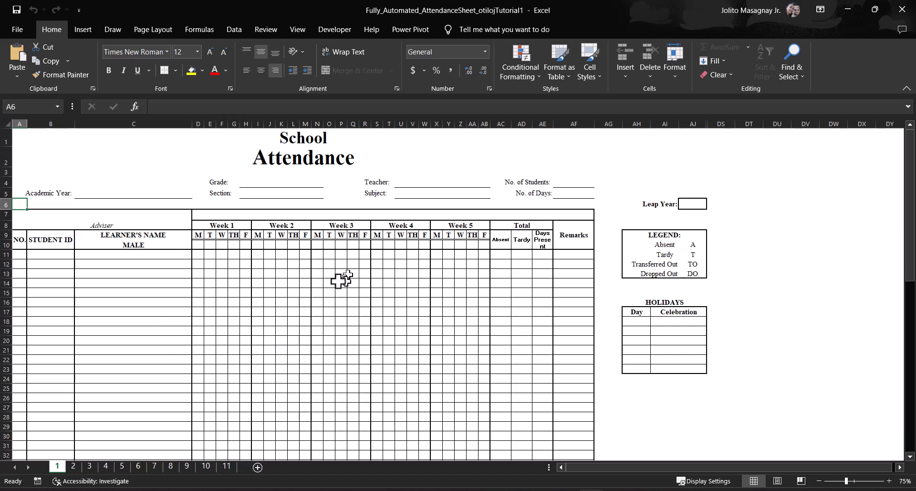
{"action": "left_click", "coordinate": [139, 191]}
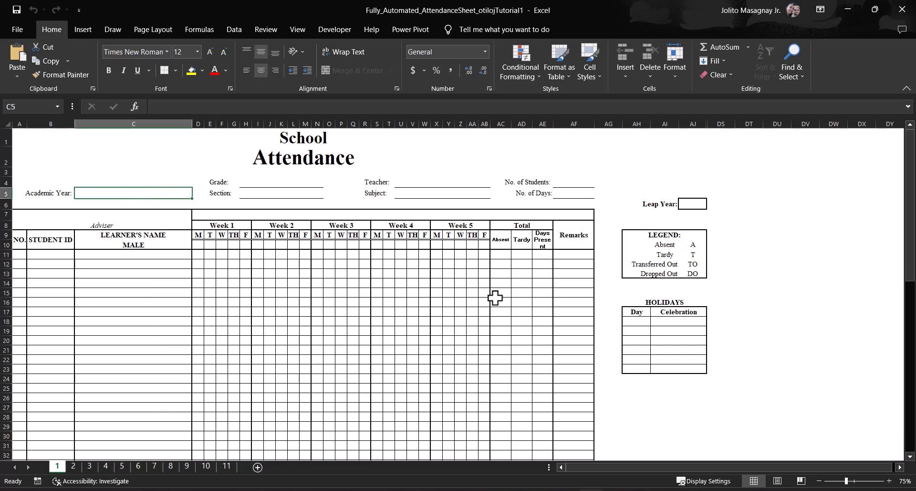
{"action": "type", "text": "2023 - 2024"}
{"action": "left_click", "coordinate": [261, 183]}
{"action": "type", "text": "Six"}
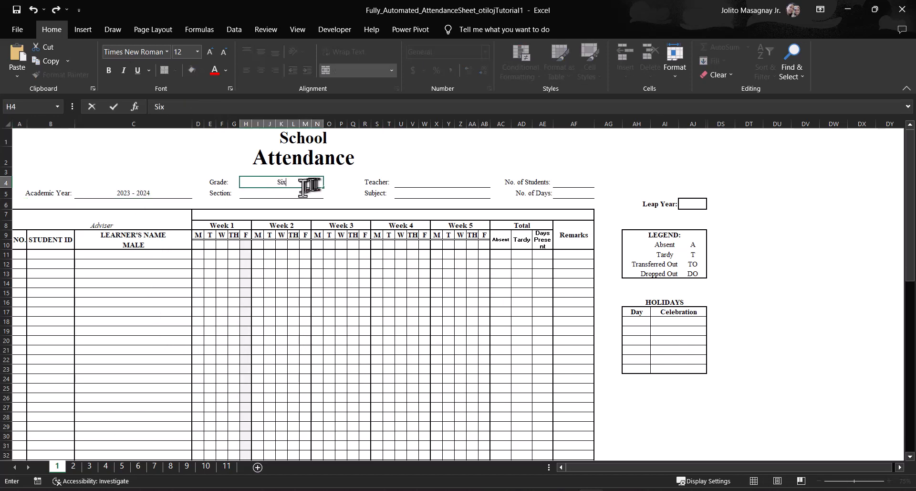
{"action": "key", "text": "Return"}
{"action": "type", "text": "Charity"}
Step: Enter the teacher's full name and set the subject to Mathematics
{"action": "left_click", "coordinate": [442, 182]}
{"action": "type", "text": "John F. Smith"}
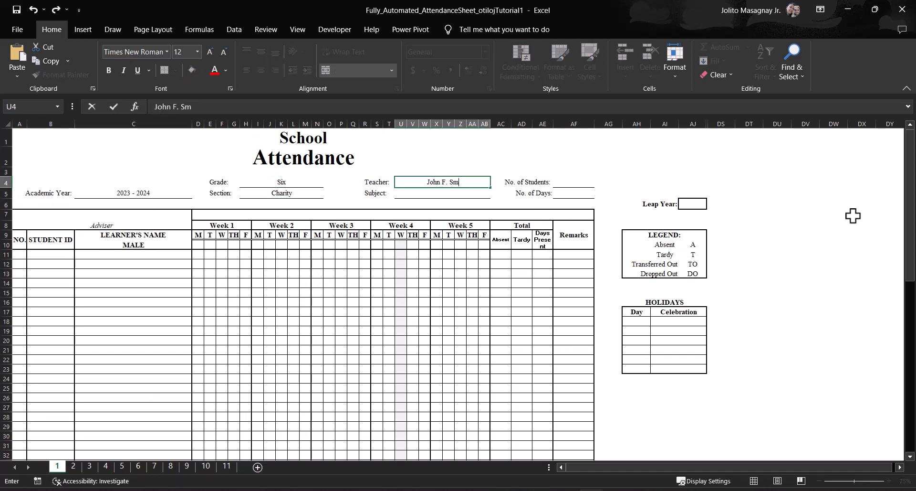
{"action": "key", "text": "Return"}
{"action": "type", "text": "Mathematics"}
{"action": "key", "text": "Return"}
Step: Enter the adviser's full name in the cell above the Adviser label
{"action": "left_click", "coordinate": [136, 215]}
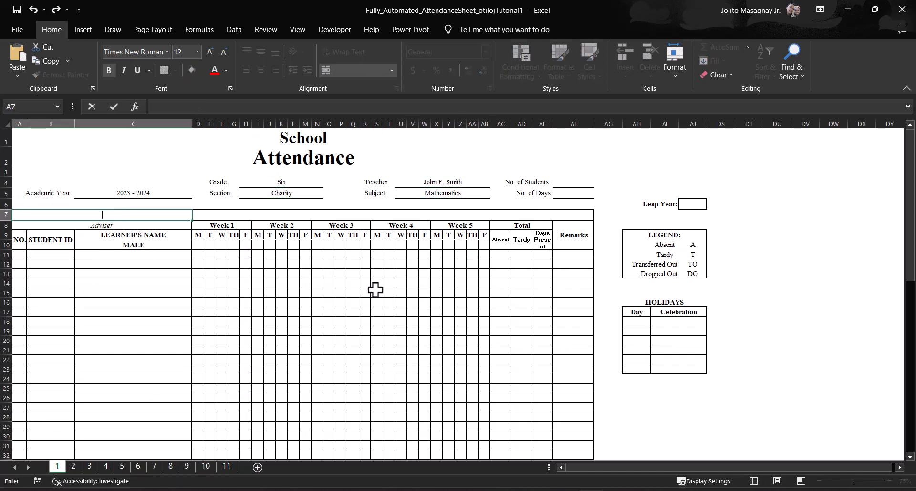
{"action": "type", "text": "Jake P. William"}
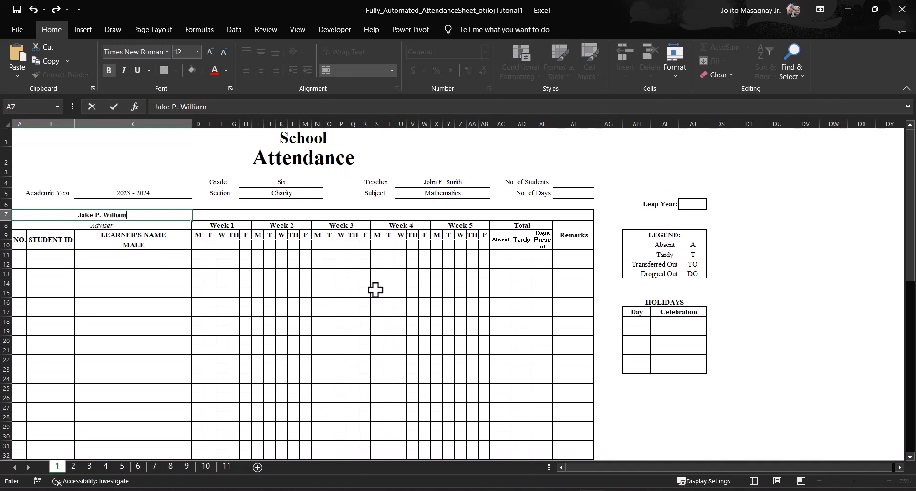
{"action": "type", "text": "s"}
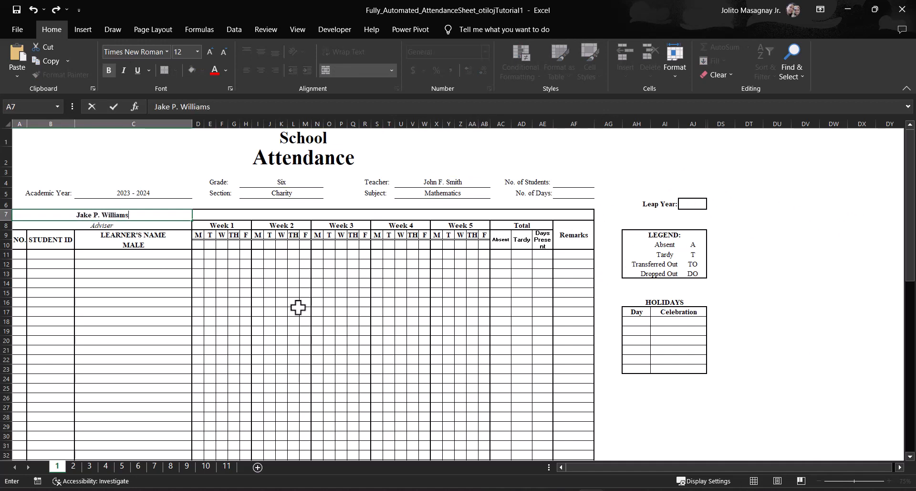
{"action": "left_click", "coordinate": [298, 307]}
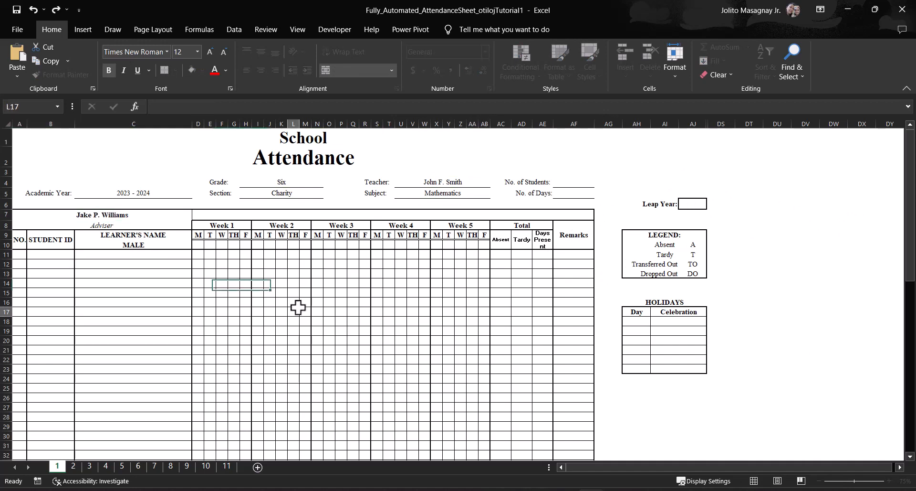
Step: List the male learners as a through k, one per row, starting in cell C11
{"action": "left_click", "coordinate": [184, 255]}
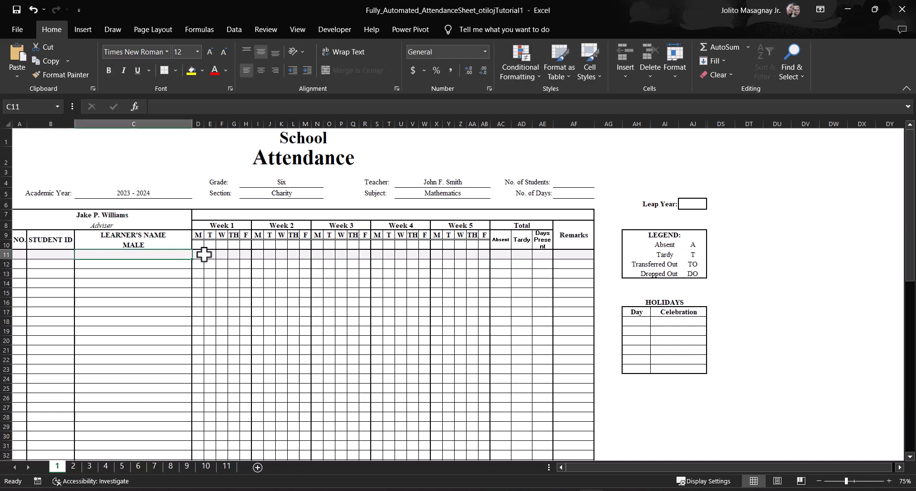
{"action": "type", "text": "a"}
{"action": "key", "text": "Return"}
{"action": "type", "text": "b"}
{"action": "key", "text": "Return"}
{"action": "type", "text": "c"}
{"action": "key", "text": "Return"}
{"action": "type", "text": "d e f"}
{"action": "key", "text": "Return"}
{"action": "type", "text": "g h i j k"}
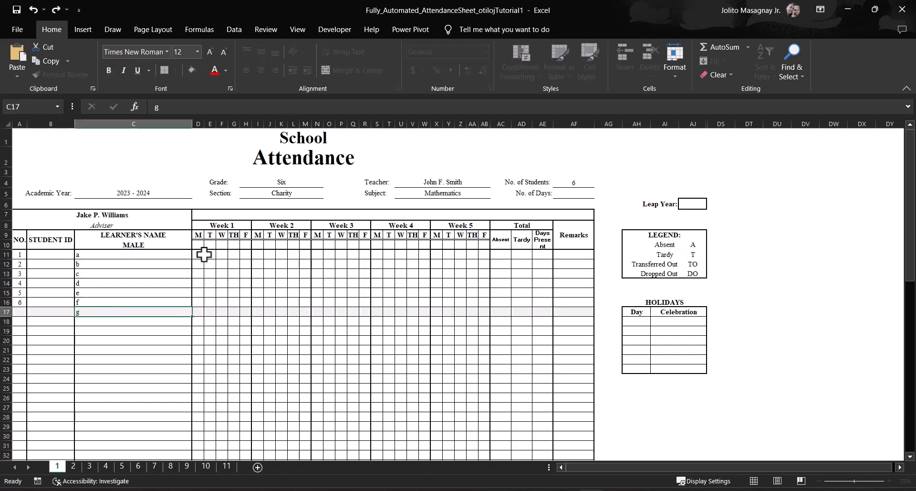
{"action": "key", "text": "Return"}
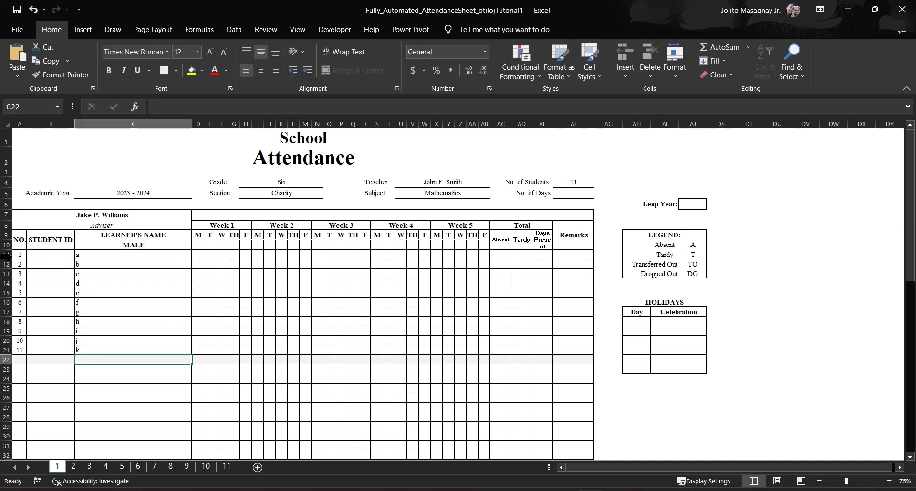
Step: List the female learners as a through k, one per row, starting in cell C42
{"action": "scroll", "coordinate": [90, 401], "scroll_direction": "down", "scroll_amount": 5}
{"action": "left_click", "coordinate": [103, 384]}
{"action": "type", "text": "a"}
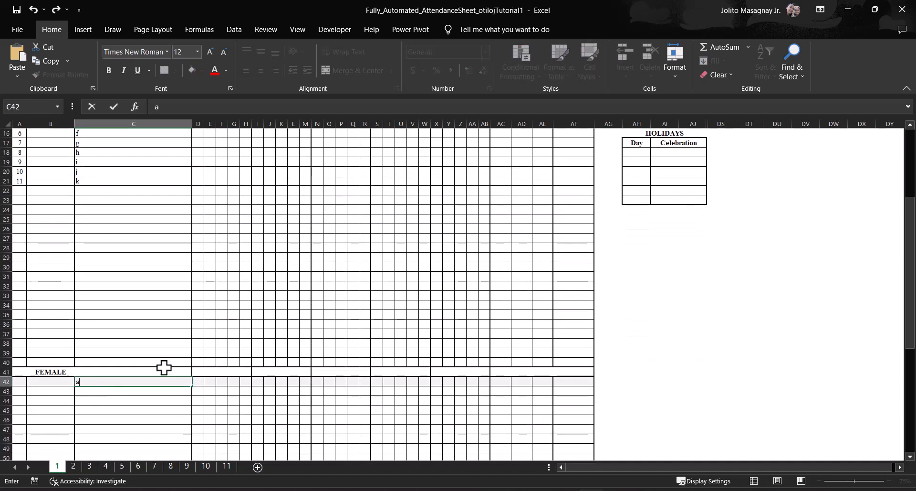
{"action": "type", "text": " b c d e f g h i j k"}
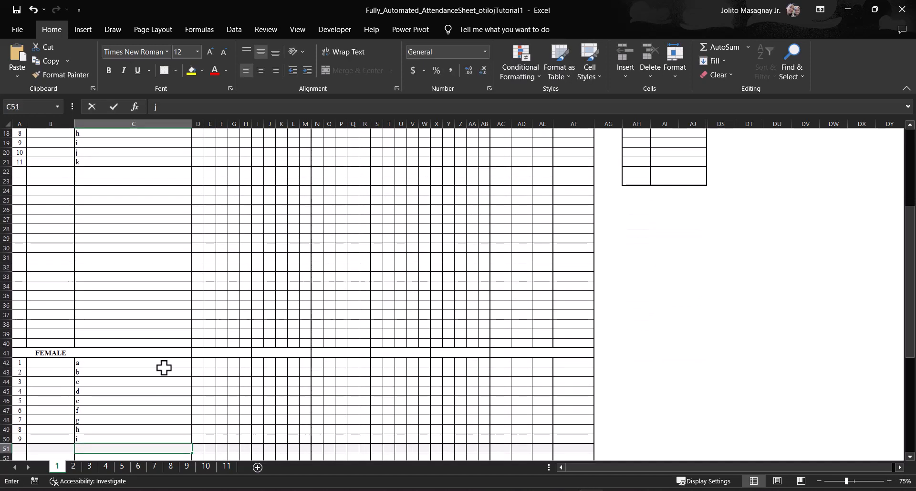
Step: Check that the header details and the male and female learner lists carry over to sheets 2, 6 and 9
{"action": "scroll", "coordinate": [82, 292], "scroll_direction": "up", "scroll_amount": 6}
{"action": "left_click", "coordinate": [73, 465]}
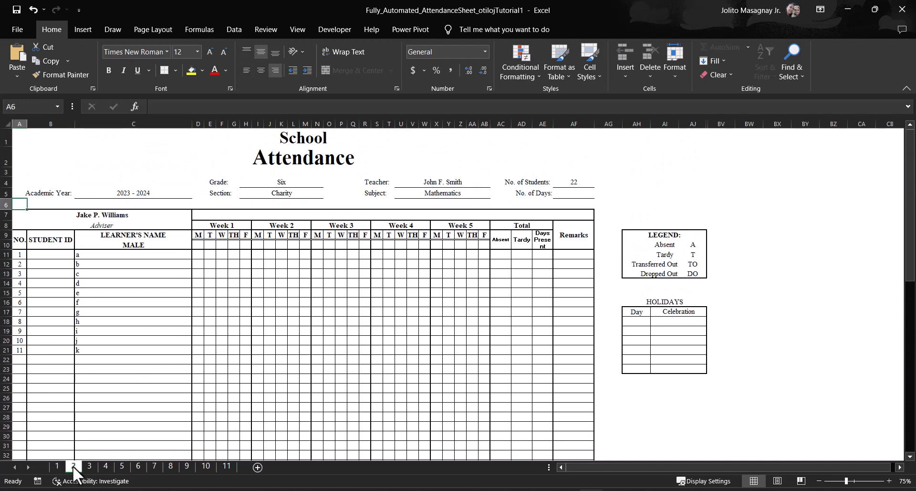
{"action": "scroll", "coordinate": [92, 356], "scroll_direction": "down", "scroll_amount": 5}
{"action": "scroll", "coordinate": [92, 356], "scroll_direction": "up", "scroll_amount": 5}
{"action": "left_click", "coordinate": [138, 466]}
{"action": "scroll", "coordinate": [115, 315], "scroll_direction": "down", "scroll_amount": 5}
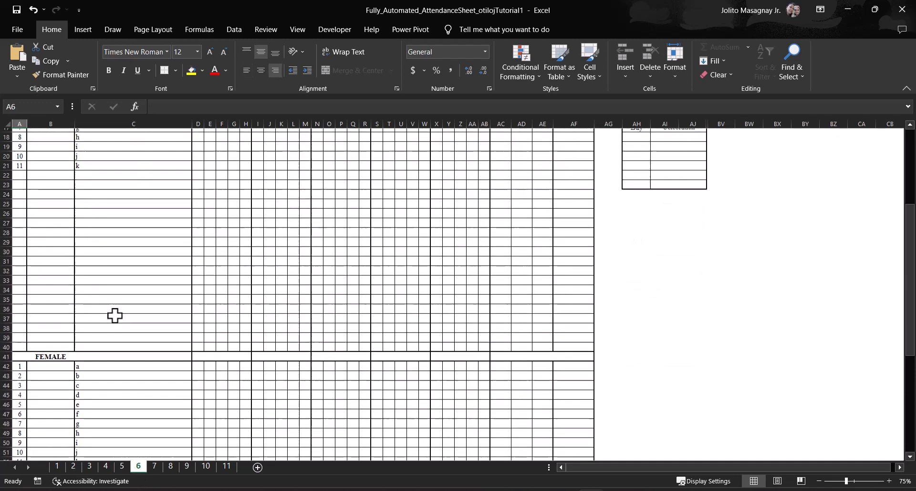
{"action": "scroll", "coordinate": [115, 315], "scroll_direction": "up", "scroll_amount": 5}
{"action": "left_click", "coordinate": [186, 466]}
{"action": "scroll", "coordinate": [116, 293], "scroll_direction": "down", "scroll_amount": 5}
{"action": "scroll", "coordinate": [117, 292], "scroll_direction": "up", "scroll_amount": 5}
{"action": "left_click", "coordinate": [56, 467]}
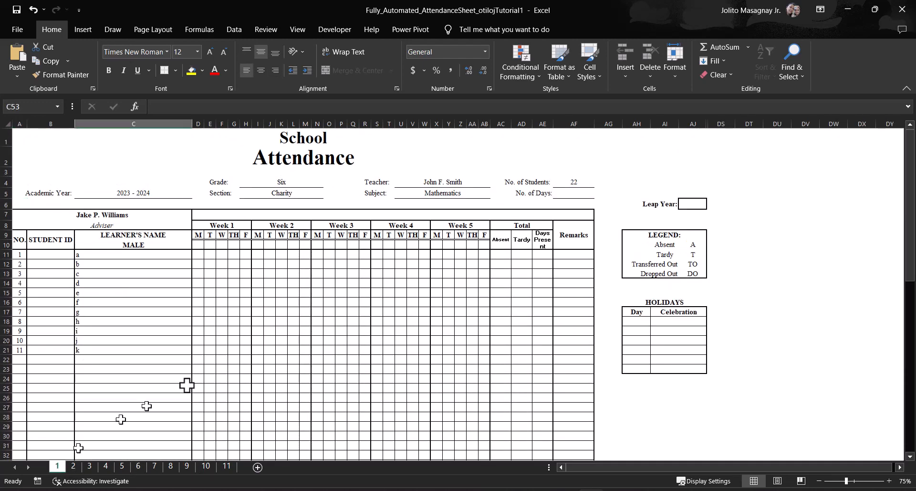
{"action": "left_click", "coordinate": [294, 312]}
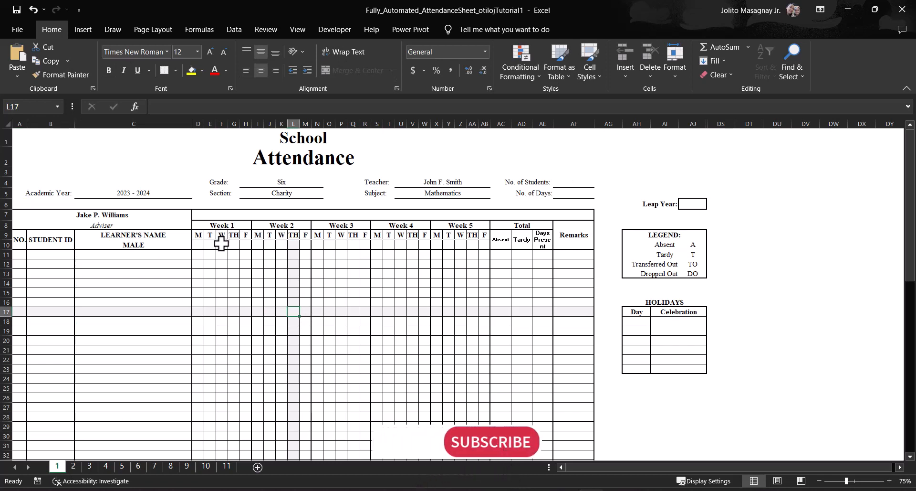
{"action": "left_click", "coordinate": [199, 265]}
{"action": "left_click", "coordinate": [289, 274]}
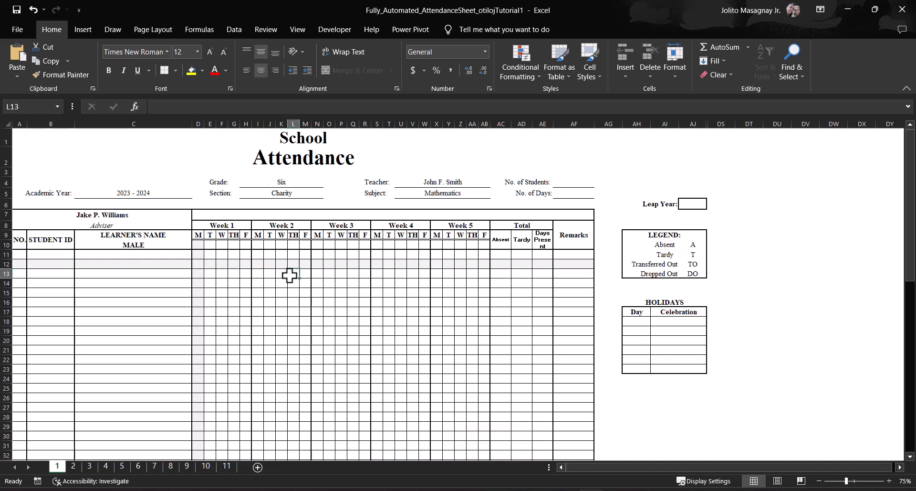
Step: Enter august as the month in the merged header cell D7 above the week columns
{"action": "left_click", "coordinate": [260, 324]}
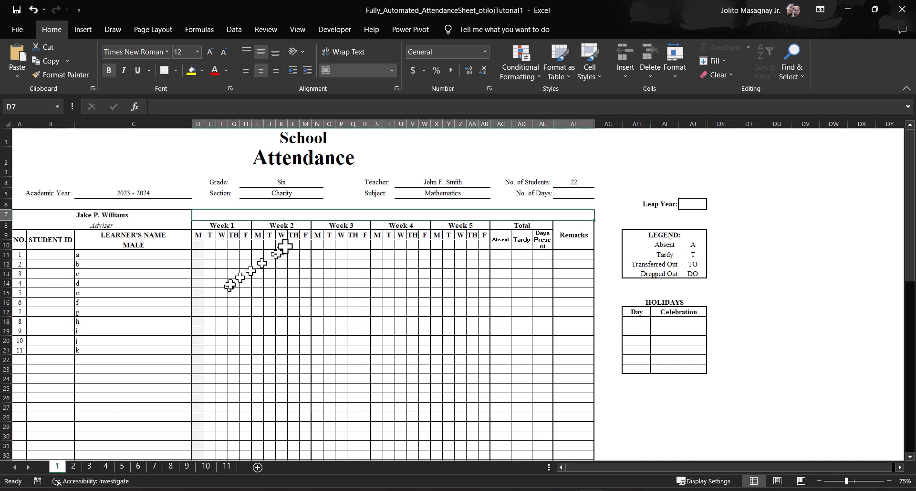
{"action": "type", "text": "august"}
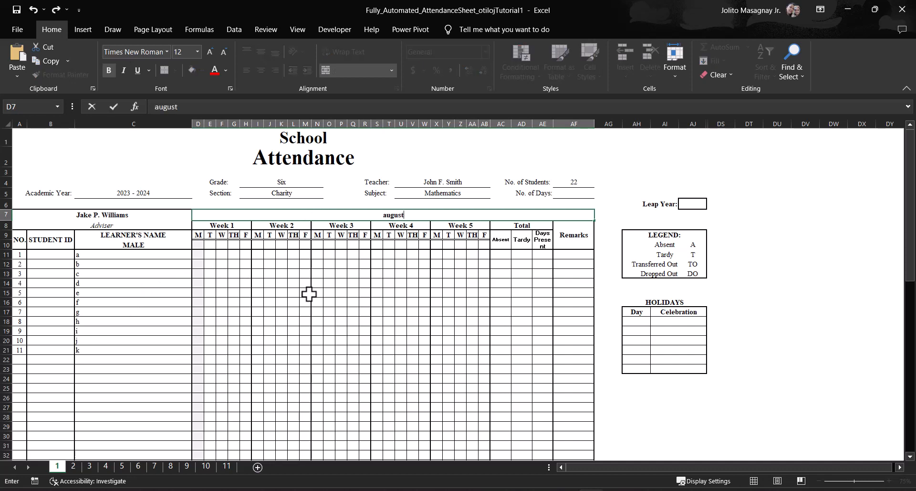
{"action": "key", "text": "Return"}
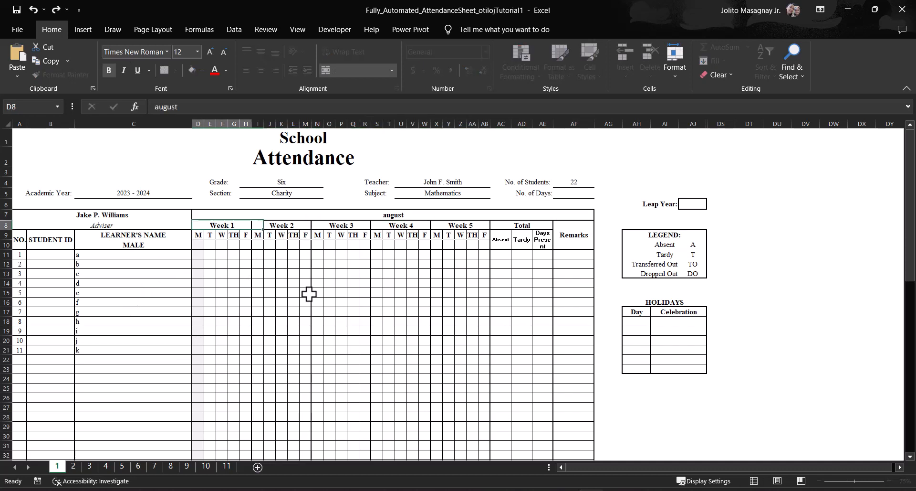
Step: Check the month headings on the other sheets through sheet 11
{"action": "left_click", "coordinate": [74, 466]}
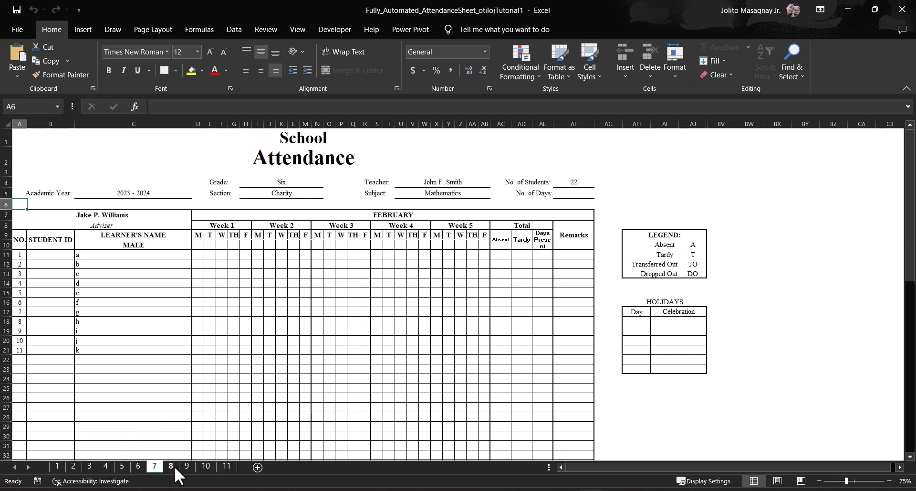
{"action": "left_click", "coordinate": [199, 466]}
{"action": "left_click", "coordinate": [227, 466]}
Step: On sheet 1, enter 7 as the date under the Week 1 Monday in cell D10
{"action": "left_click", "coordinate": [56, 465]}
{"action": "left_click", "coordinate": [198, 245]}
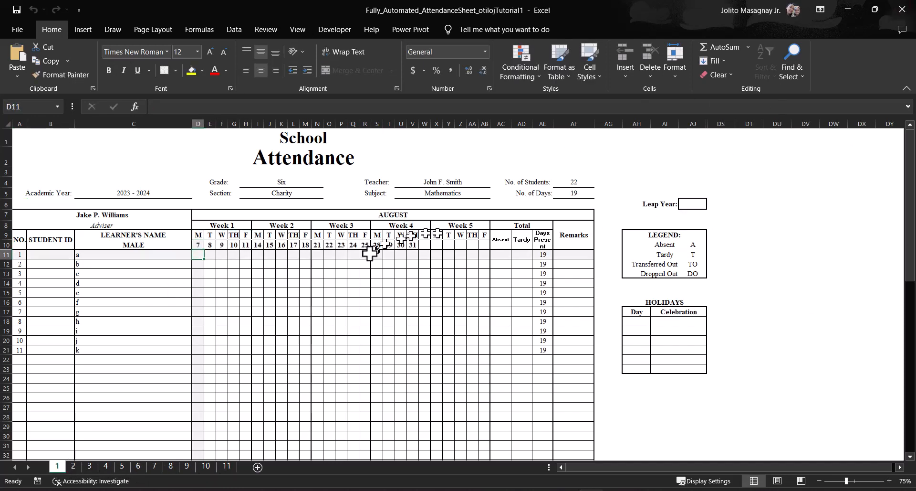
Step: Examine the dates and number of days on the following month sheets, including the last day of February on sheet 7
{"action": "left_click", "coordinate": [71, 467]}
{"action": "left_click", "coordinate": [106, 465]}
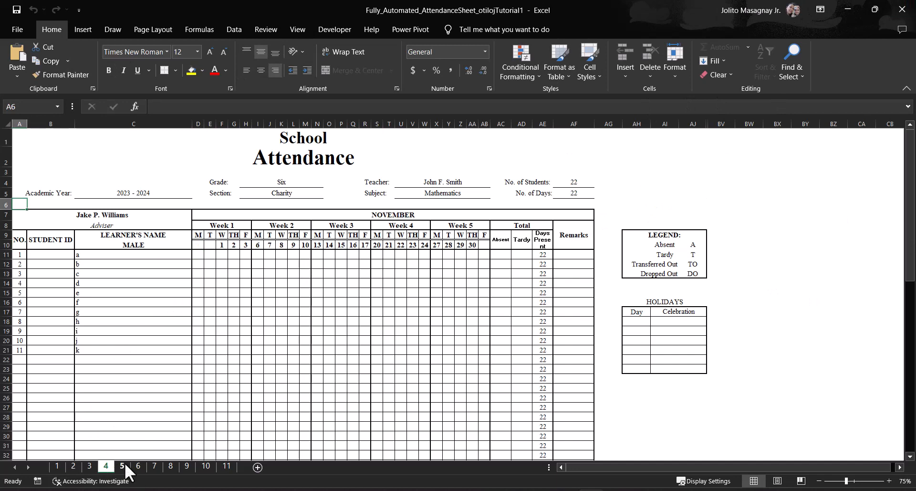
{"action": "left_click", "coordinate": [122, 465]}
{"action": "left_click", "coordinate": [139, 465]}
{"action": "left_click", "coordinate": [154, 466]}
{"action": "left_click", "coordinate": [170, 466]}
{"action": "left_click", "coordinate": [161, 466]}
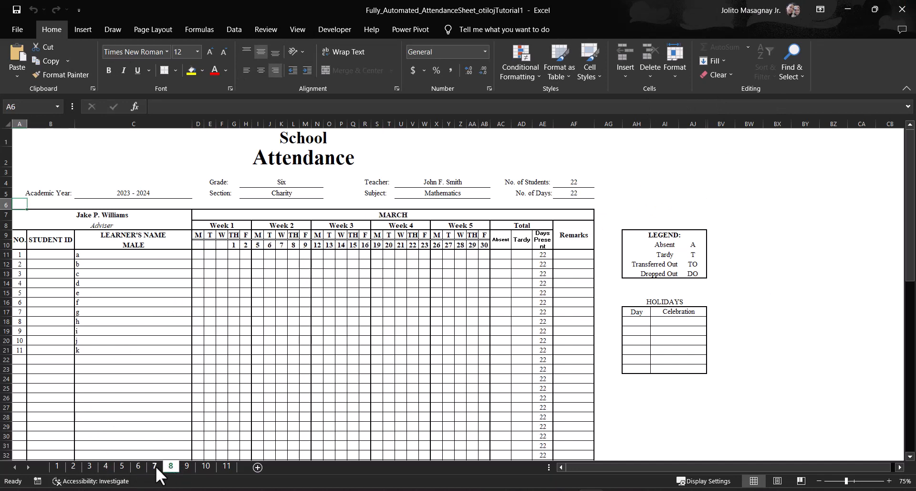
{"action": "left_click", "coordinate": [191, 468]}
{"action": "left_click", "coordinate": [207, 466]}
{"action": "left_click", "coordinate": [227, 466]}
{"action": "left_click", "coordinate": [171, 467]}
{"action": "left_click", "coordinate": [154, 467]}
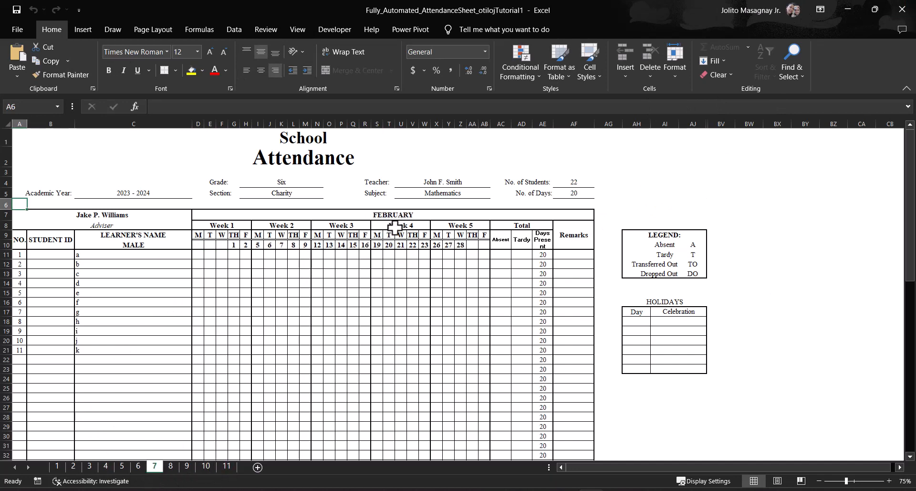
Step: Set Leap Year to YES on sheet 1
{"action": "left_click", "coordinate": [56, 466]}
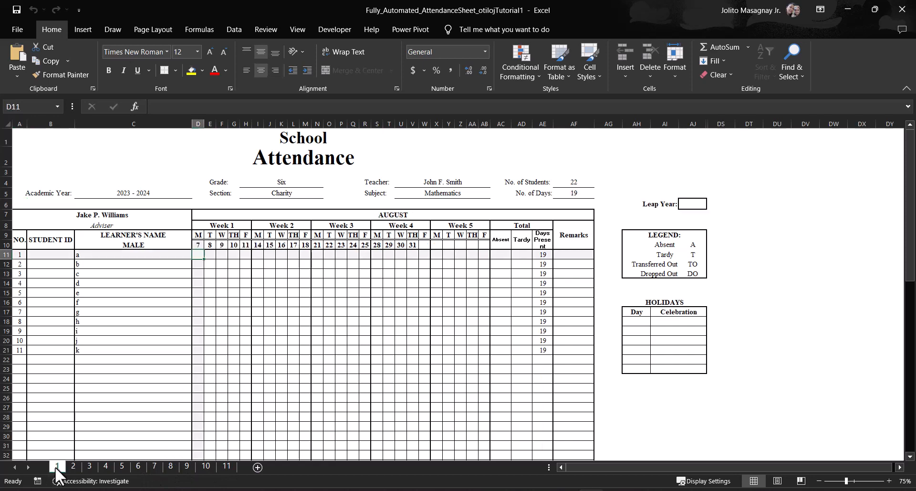
{"action": "left_click", "coordinate": [684, 205]}
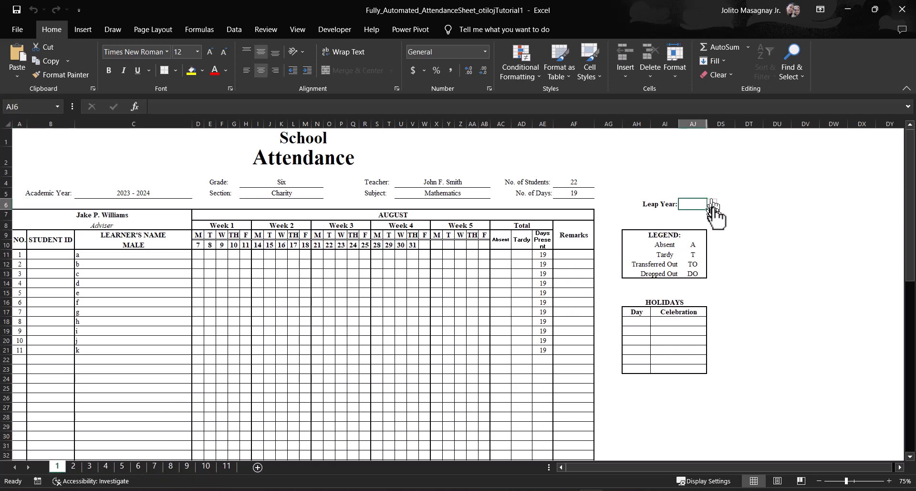
{"action": "left_click", "coordinate": [712, 203]}
{"action": "left_click", "coordinate": [696, 213]}
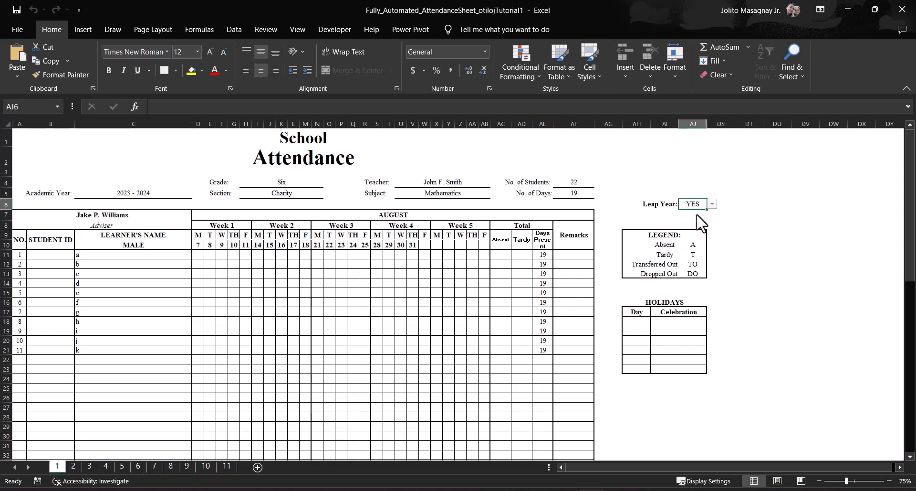
Step: Check the effect of the leap-year setting on February in sheet 7 and on the later month sheets
{"action": "left_click", "coordinate": [154, 467]}
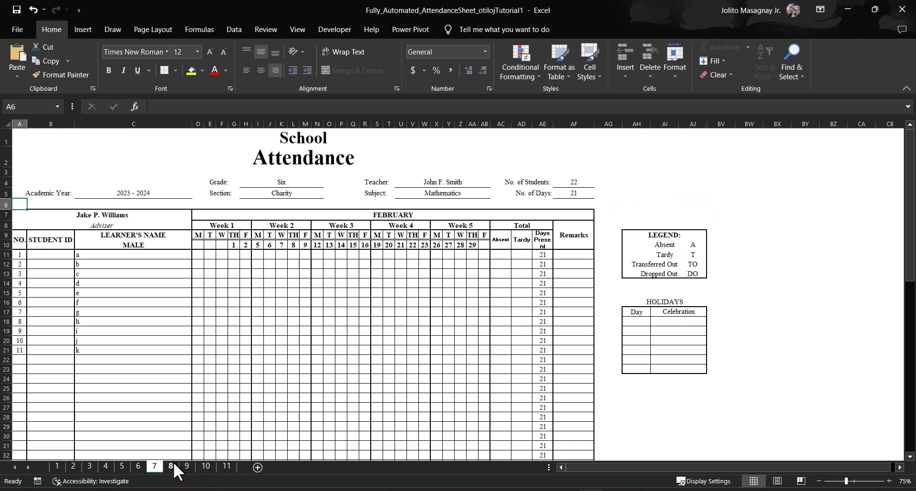
{"action": "left_click", "coordinate": [185, 464]}
{"action": "left_click", "coordinate": [225, 465]}
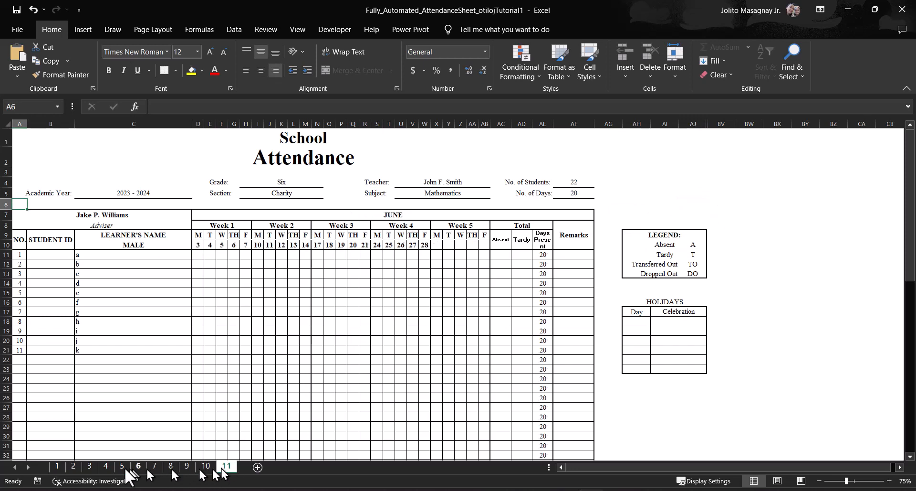
{"action": "left_click", "coordinate": [57, 465]}
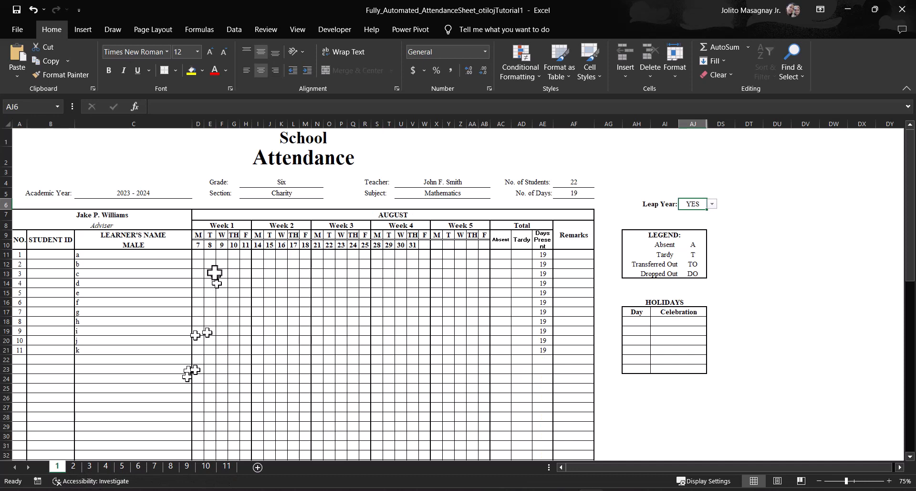
{"action": "left_click", "coordinate": [694, 244]}
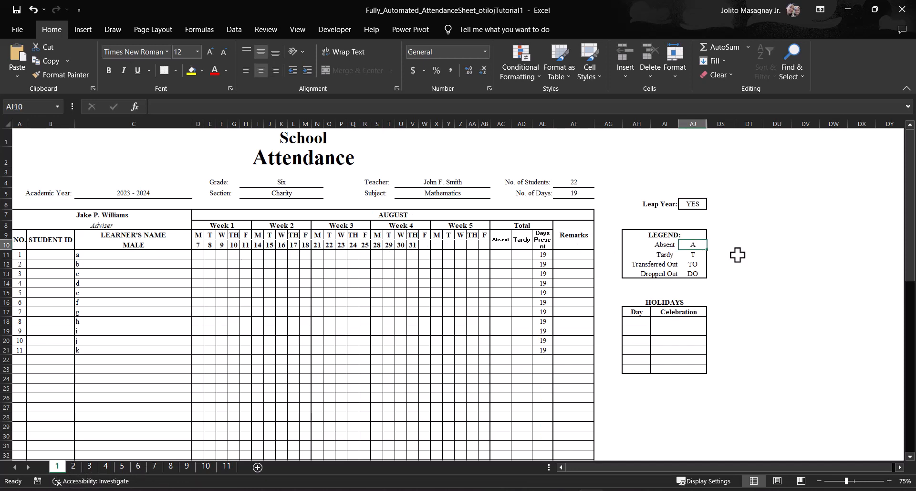
{"action": "left_click", "coordinate": [738, 255]}
{"action": "left_click", "coordinate": [695, 246]}
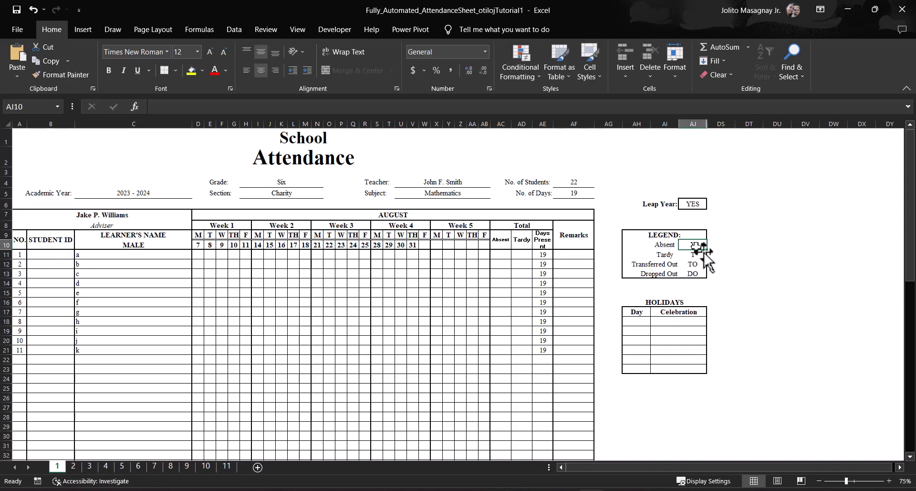
{"action": "left_click", "coordinate": [743, 262]}
Step: On sheet 1, mark male learner c absent (A) on August 9 and 29, learner e absent on August 17, and learner g tardy (T) on August 24
{"action": "left_click", "coordinate": [222, 273]}
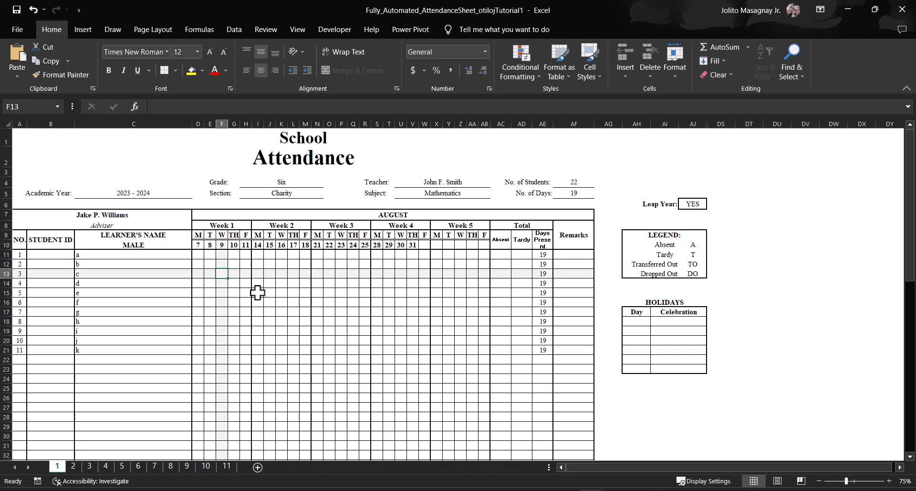
{"action": "type", "text": "a"}
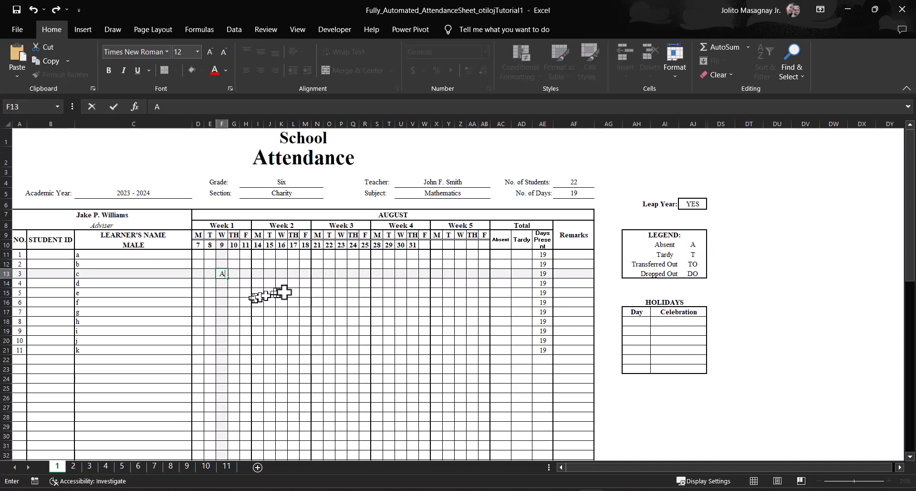
{"action": "left_click", "coordinate": [294, 292]}
{"action": "type", "text": "a"}
{"action": "left_click", "coordinate": [353, 310]}
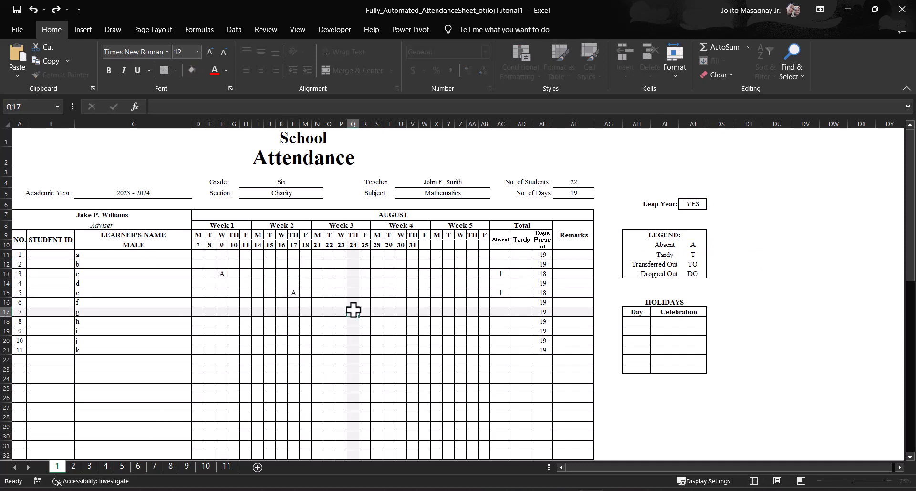
{"action": "type", "text": "tt"}
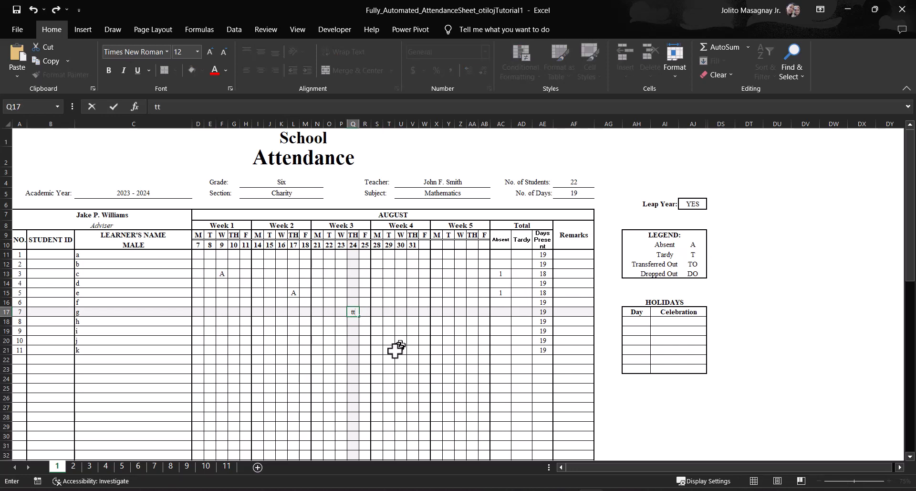
{"action": "left_click", "coordinate": [389, 274]}
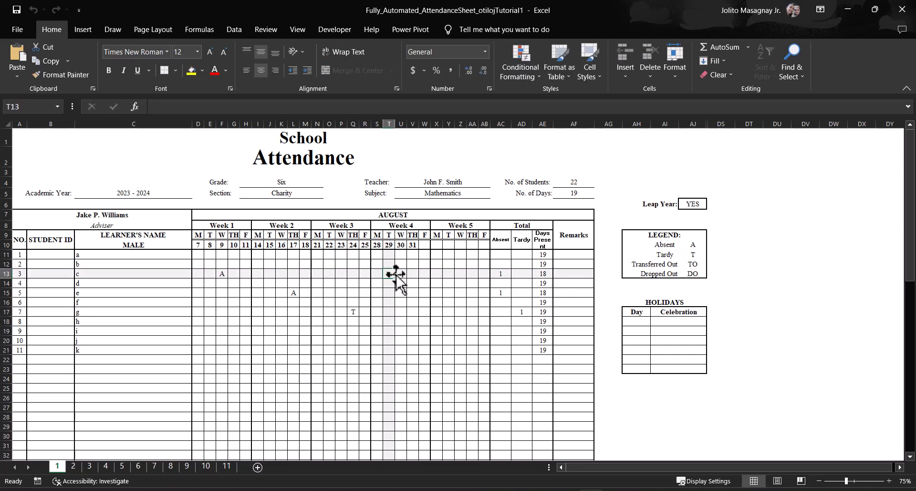
{"action": "type", "text": "a"}
{"action": "left_click", "coordinate": [246, 340]}
{"action": "type", "text": "y"}
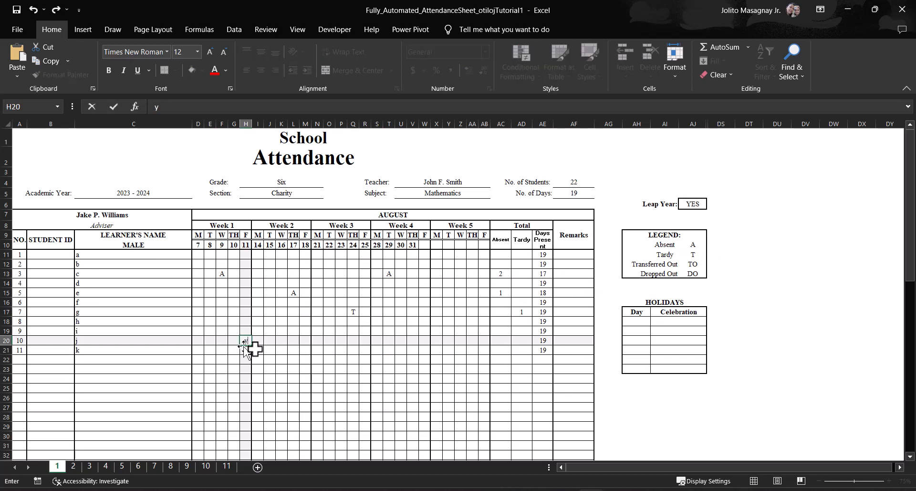
{"action": "left_click", "coordinate": [314, 362]}
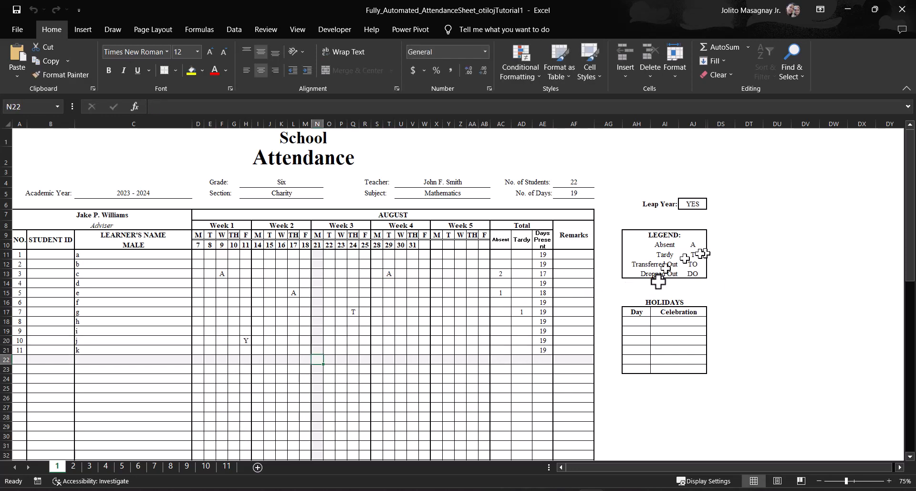
Step: Mark male learner j tardy (T) on August 11 and male learner i dropped out (DO) on August 18
{"action": "left_click", "coordinate": [247, 342]}
{"action": "type", "text": "t"}
{"action": "left_click", "coordinate": [268, 378]}
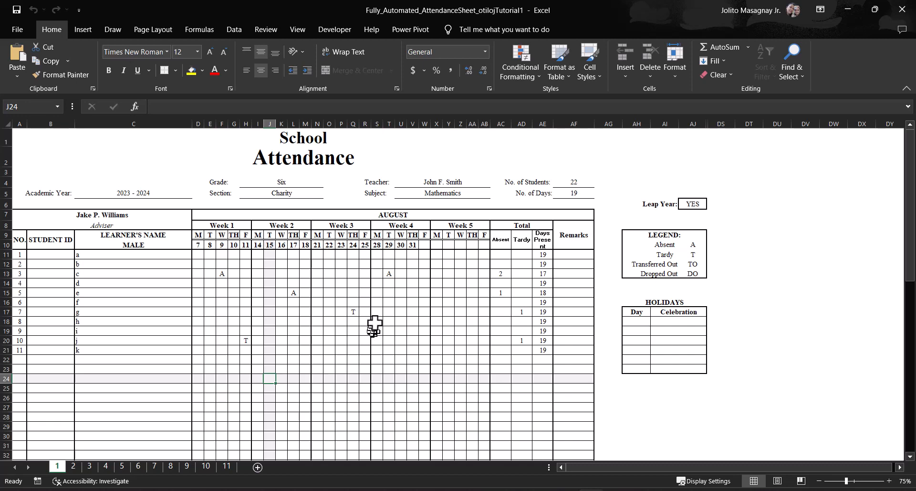
{"action": "left_click", "coordinate": [307, 331]}
{"action": "type", "text": "do"}
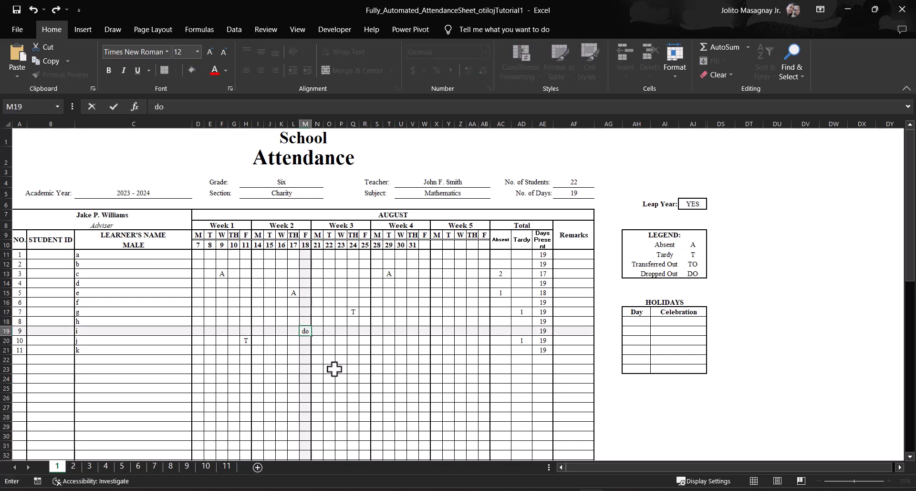
{"action": "left_click", "coordinate": [330, 368]}
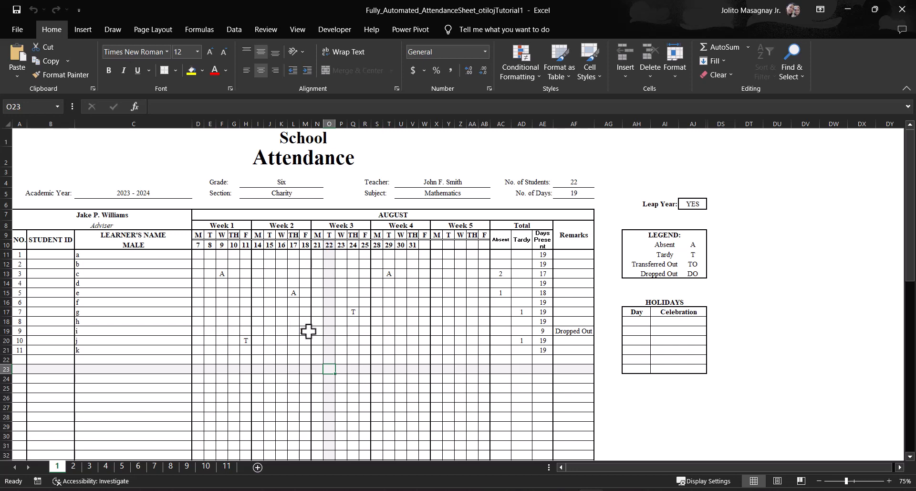
Step: In the female section, mark learner f absent (A) on August 15 and learner h dropped out (DO) on August 22
{"action": "scroll", "coordinate": [306, 391], "scroll_direction": "down", "scroll_amount": 8}
{"action": "left_click", "coordinate": [268, 345]}
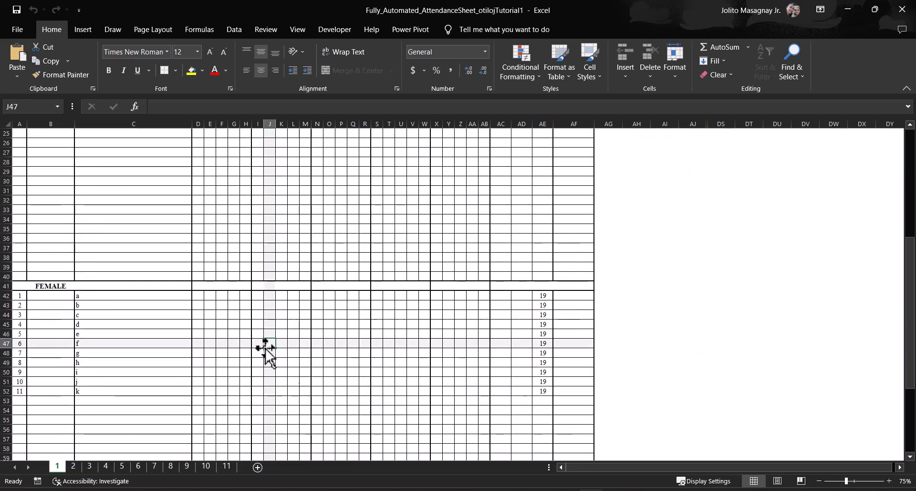
{"action": "type", "text": "a"}
{"action": "left_click", "coordinate": [330, 363]}
{"action": "type", "text": "do"}
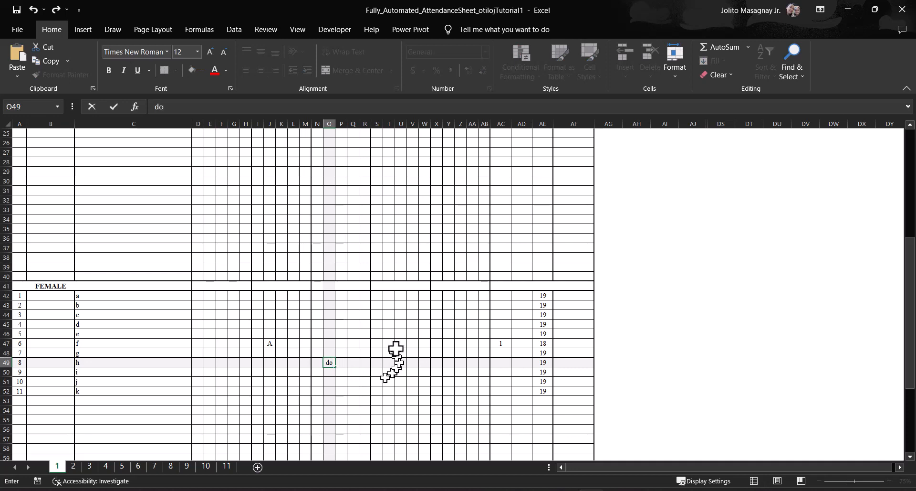
{"action": "left_click", "coordinate": [400, 354]}
{"action": "scroll", "coordinate": [377, 296], "scroll_direction": "up", "scroll_amount": 8}
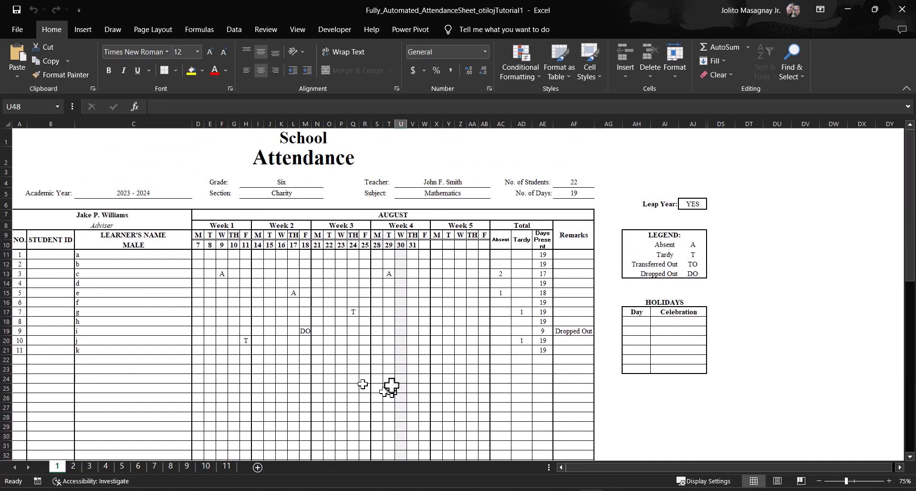
Step: Examine the legend codes for absent, tardy, transferred out and dropped out on sheet 1
{"action": "left_click", "coordinate": [691, 262]}
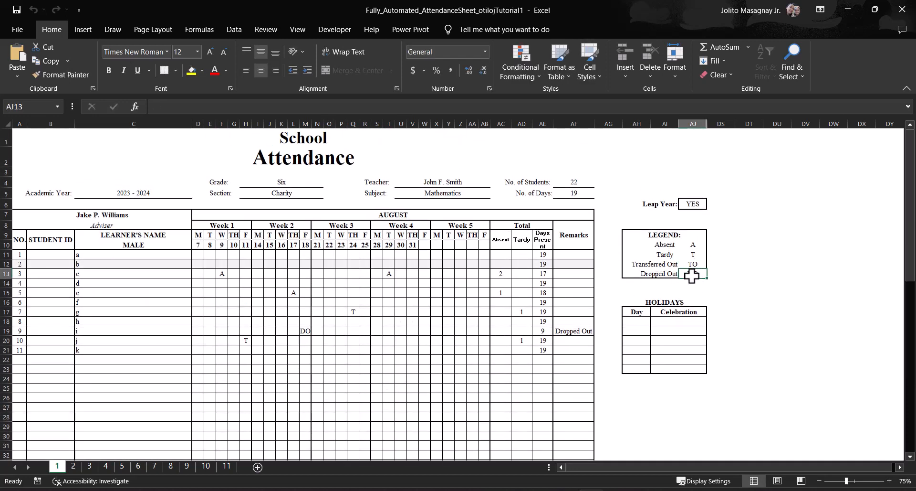
{"action": "left_click", "coordinate": [692, 272]}
{"action": "left_click", "coordinate": [694, 254]}
{"action": "left_click", "coordinate": [693, 245]}
{"action": "left_click", "coordinate": [666, 245]}
{"action": "left_click", "coordinate": [390, 349]}
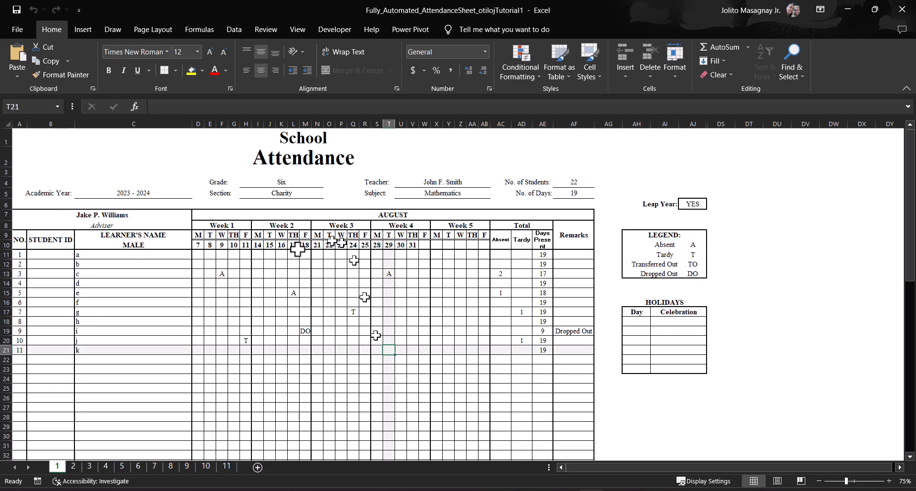
Step: In the Holidays table of sheet 1, enter day 10 with the celebration City Day, and add day 16 below it
{"action": "left_click", "coordinate": [635, 323]}
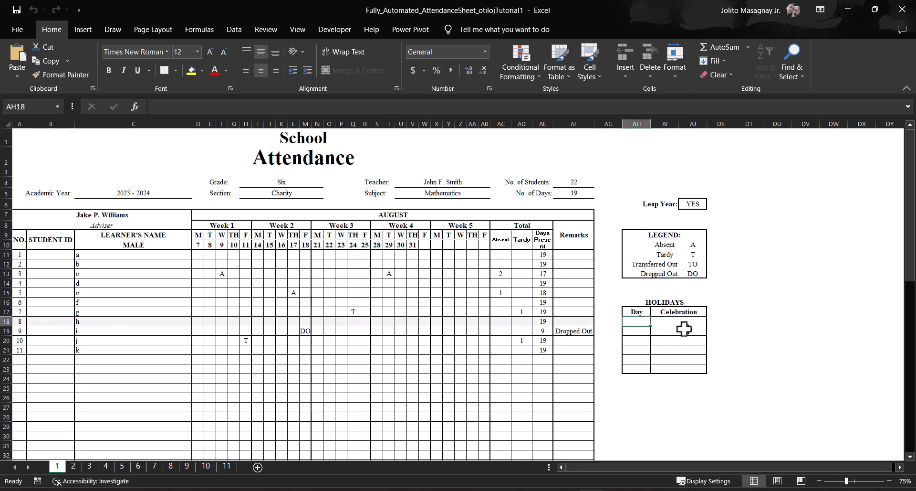
{"action": "type", "text": "10"}
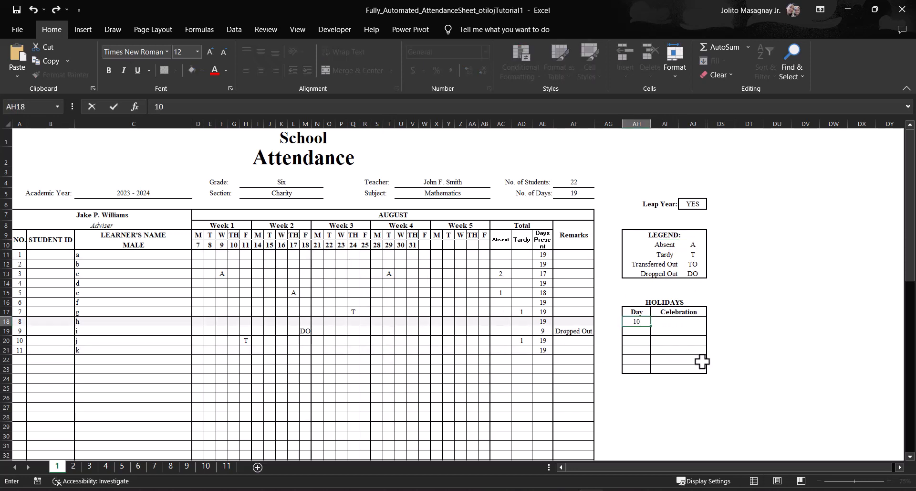
{"action": "key", "text": "Tab"}
{"action": "type", "text": "Brs"}
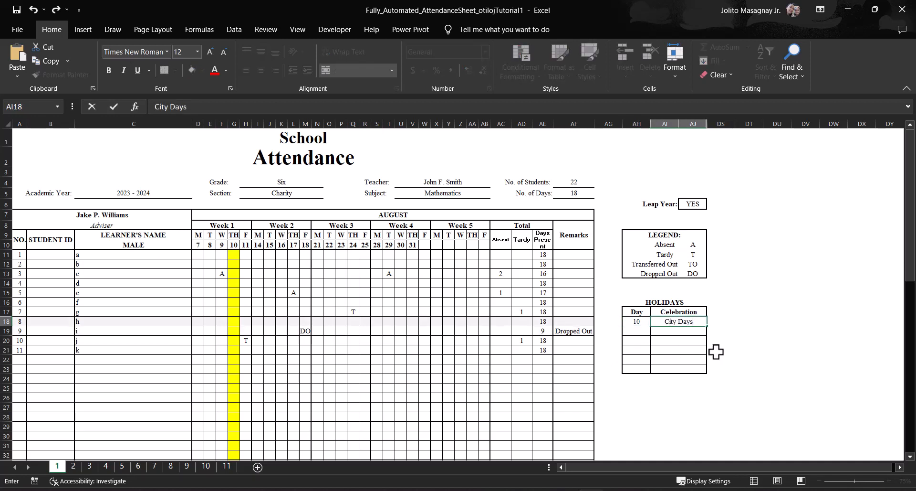
{"action": "type", "text": "City Days"}
{"action": "key", "text": "BackSpace"}
{"action": "key", "text": "Return"}
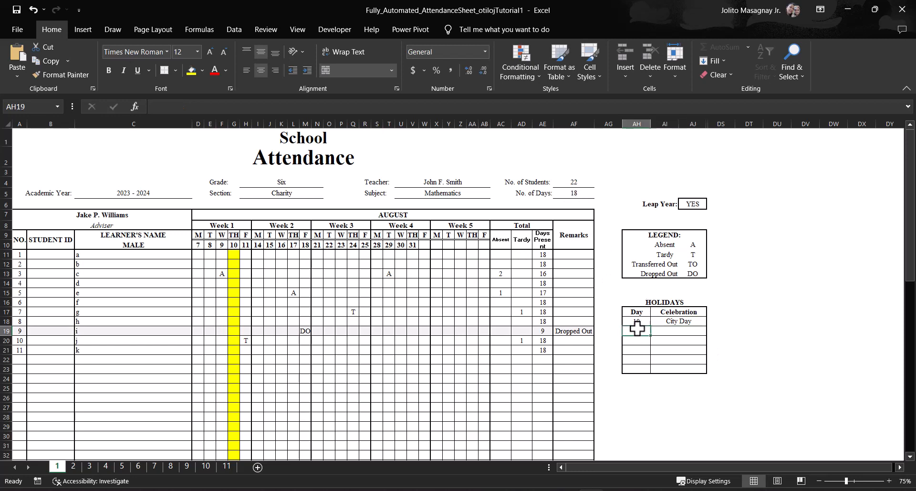
{"action": "type", "text": "16"}
{"action": "key", "text": "Return"}
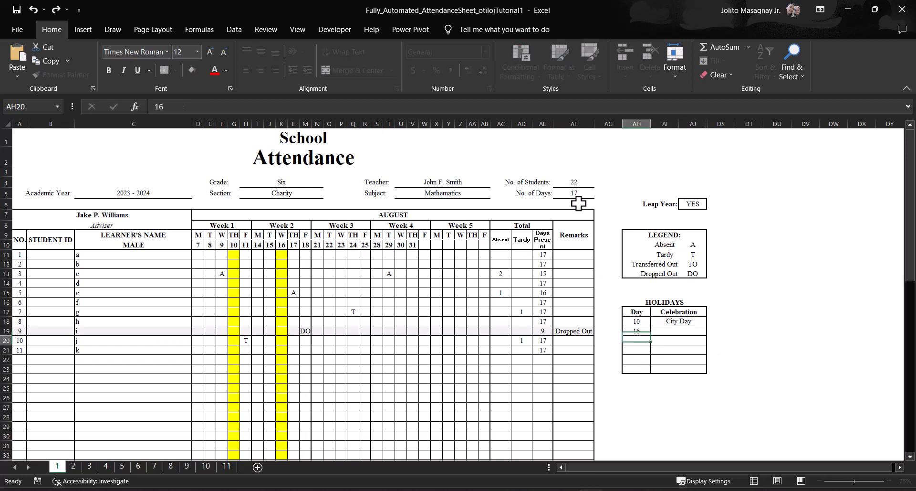
Step: Compare the August sheet with other month sheets, including sheets 3 and 11, and check the September heading on sheet 2
{"action": "left_click", "coordinate": [73, 466]}
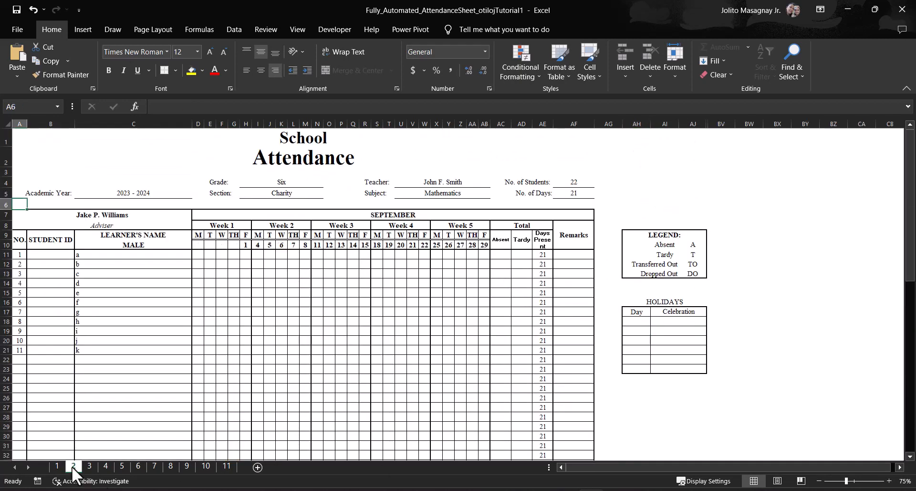
{"action": "left_click", "coordinate": [89, 466]}
{"action": "left_click", "coordinate": [224, 466]}
{"action": "left_click", "coordinate": [58, 466]}
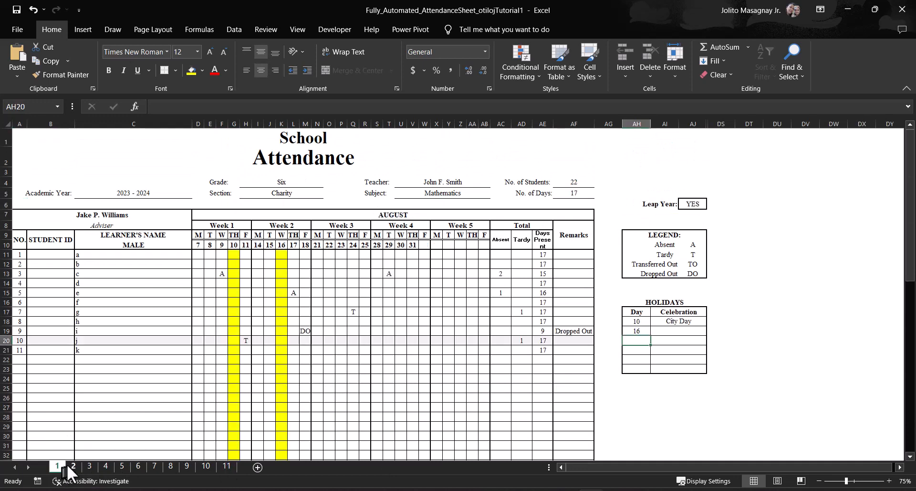
{"action": "left_click", "coordinate": [73, 466]}
{"action": "double_click", "coordinate": [406, 214]}
{"action": "left_click", "coordinate": [462, 282]}
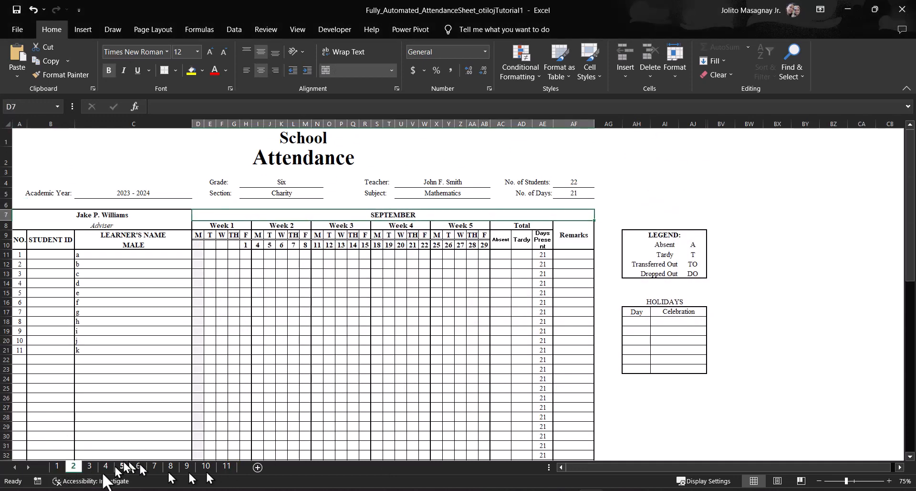
Step: Try an absence mark (A) for male learner d under the undated Week 1 Tuesday on sheet 2, and clear it
{"action": "left_click", "coordinate": [210, 284]}
{"action": "type", "text": "A"}
{"action": "left_click", "coordinate": [245, 312]}
{"action": "left_click", "coordinate": [500, 283]}
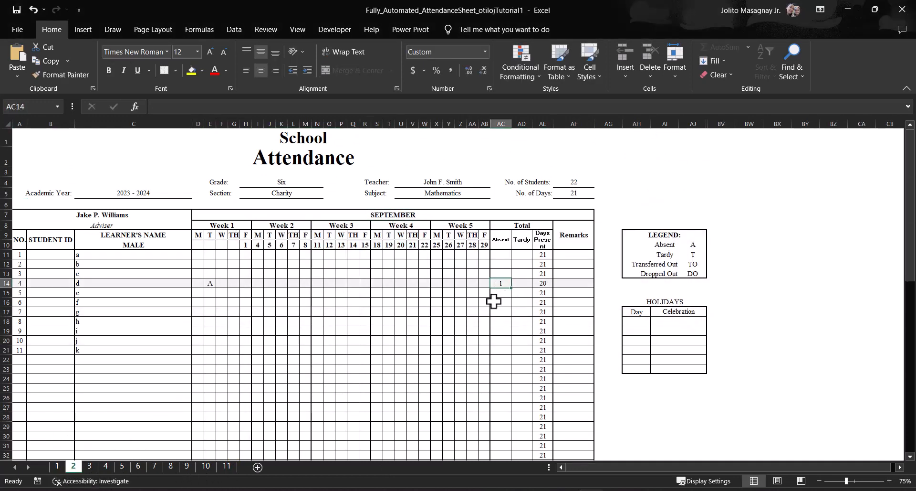
{"action": "left_click", "coordinate": [210, 283]}
{"action": "key", "text": "Delete"}
Step: On sheet 2, mark male learner d absent (A) on September 1 and September 4
{"action": "left_click", "coordinate": [246, 283]}
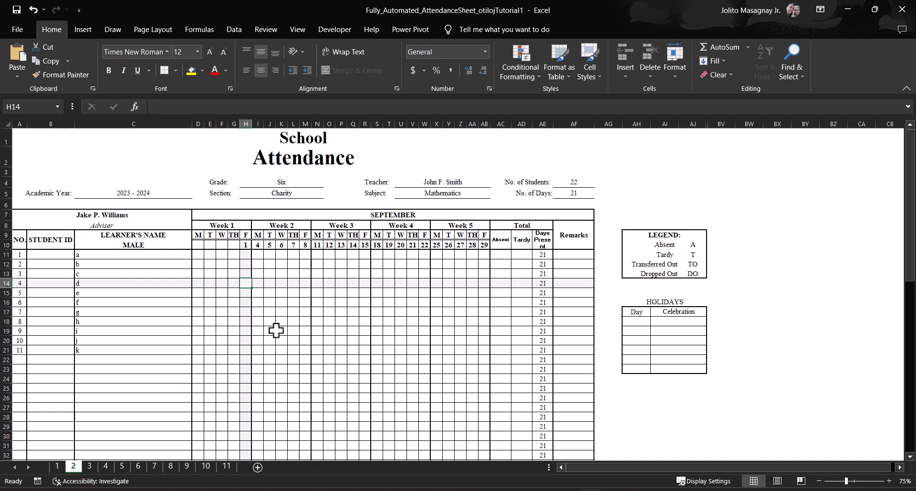
{"action": "type", "text": "a"}
{"action": "left_click", "coordinate": [279, 330]}
{"action": "left_click", "coordinate": [258, 284]}
{"action": "type", "text": "a"}
{"action": "left_click", "coordinate": [567, 339]}
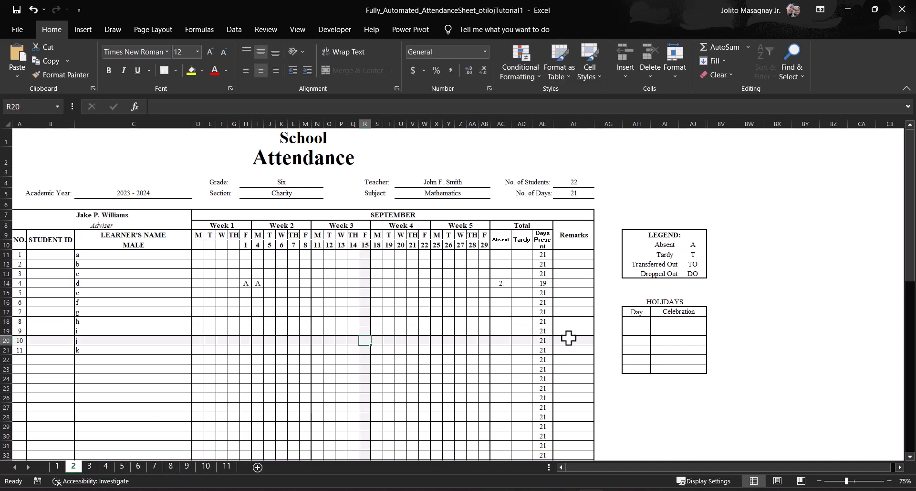
Step: Return to sheet 1 and save the workbook as Fully_Automated_AttendanceSheet_otilojTutorial1.xlsm in the Downloads folder
{"action": "left_click", "coordinate": [226, 466]}
{"action": "left_click", "coordinate": [57, 466]}
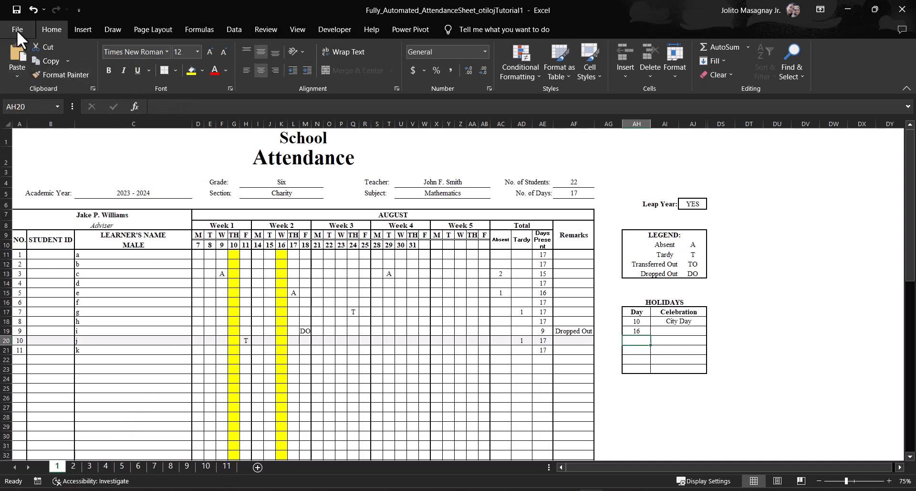
{"action": "left_click", "coordinate": [16, 9]}
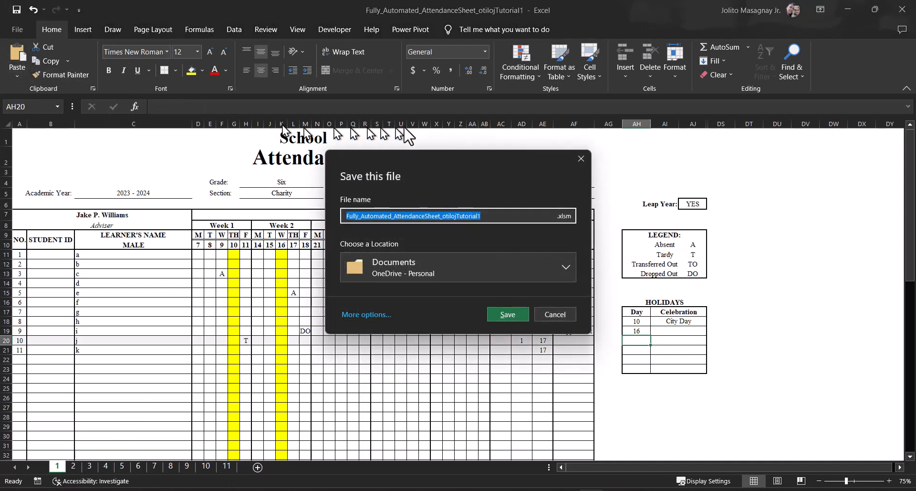
{"action": "left_click", "coordinate": [543, 268]}
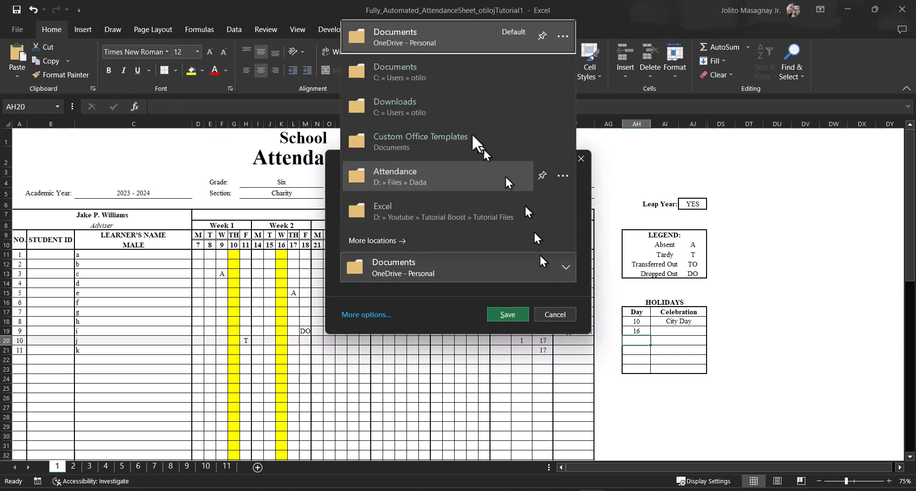
{"action": "left_click", "coordinate": [453, 107]}
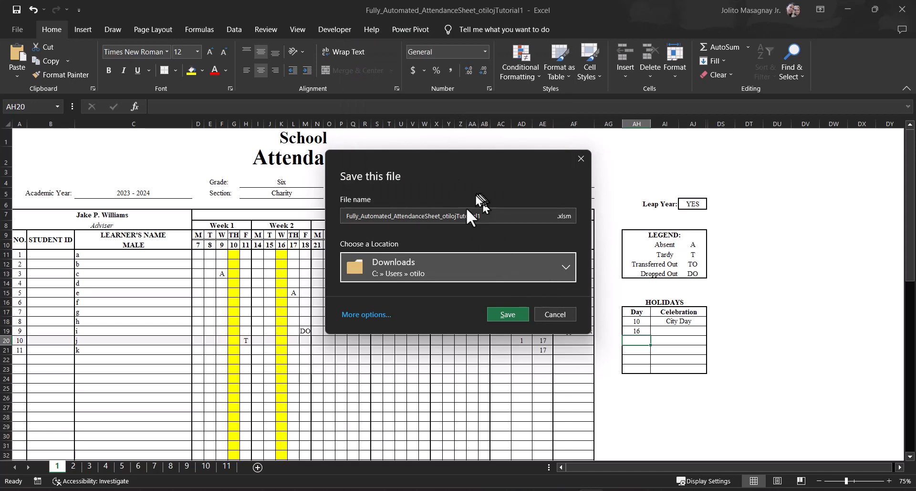
{"action": "left_click", "coordinate": [486, 214]}
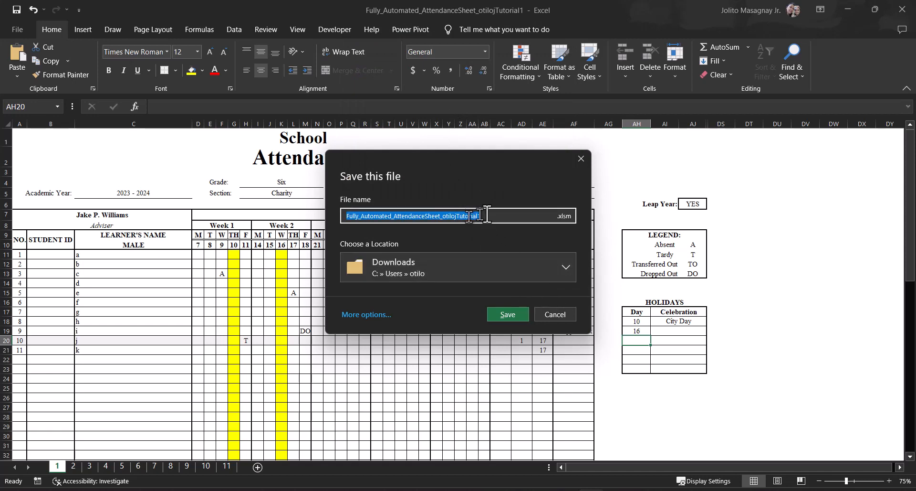
{"action": "left_click", "coordinate": [508, 315]}
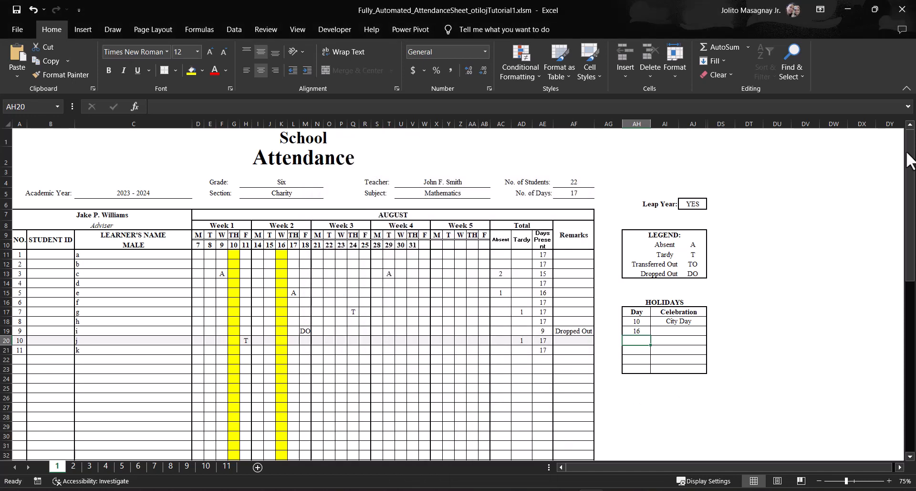
{"action": "left_click", "coordinate": [486, 490]}
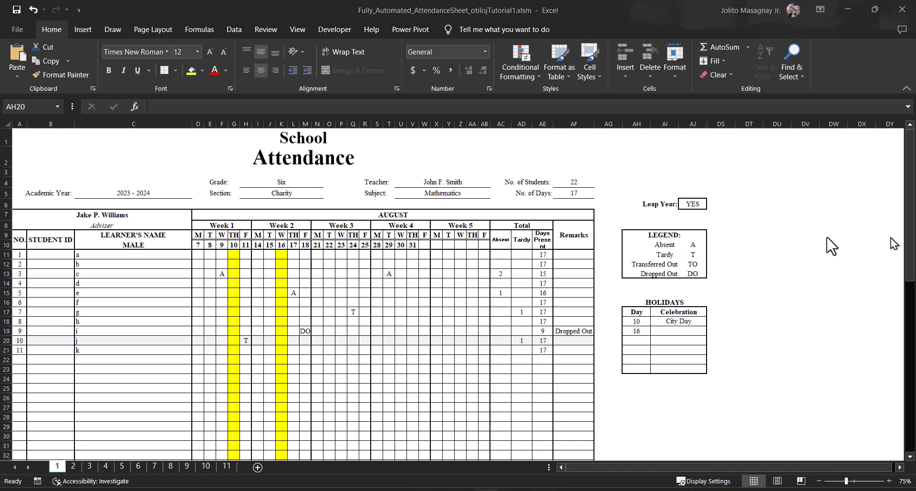
{"action": "left_click", "coordinate": [404, 383]}
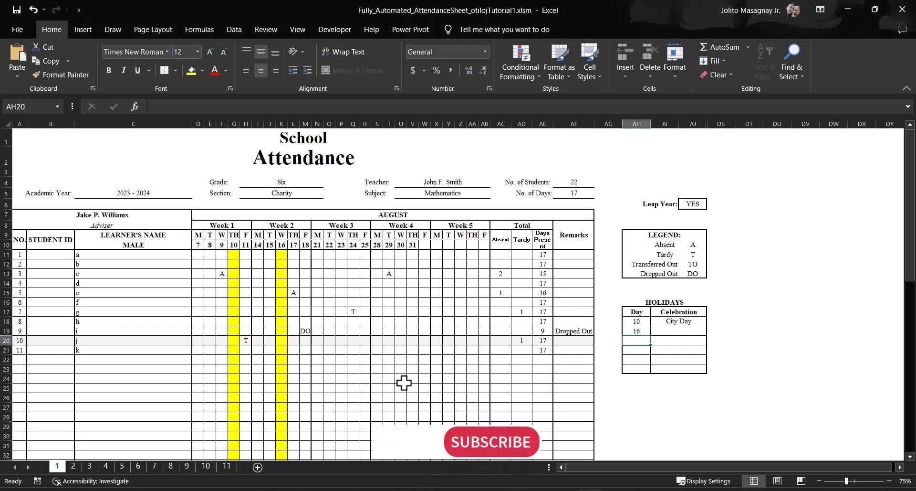